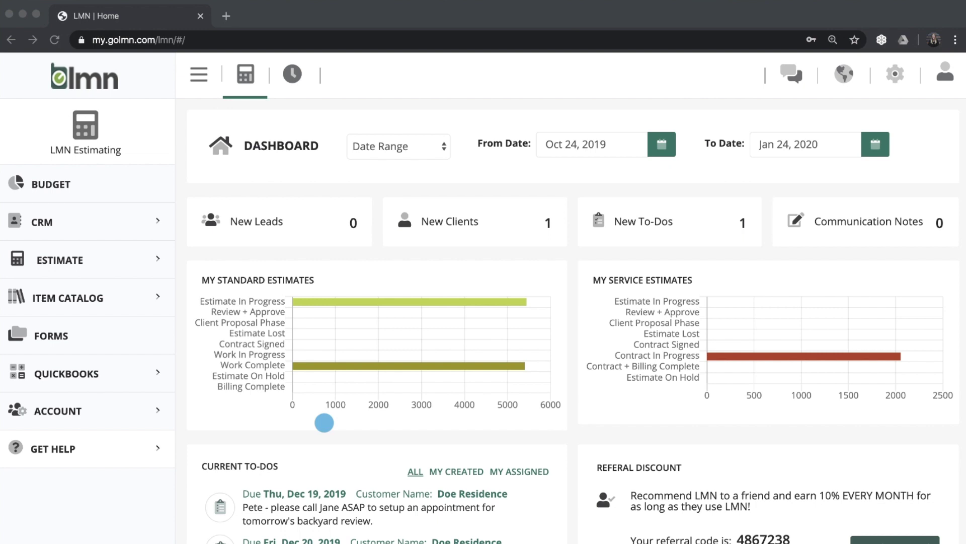
Step: Expand GET HELP in the sidebar to show Help Desk, LMN Academy and Blog
{"action": "left_click", "coordinate": [62, 448]}
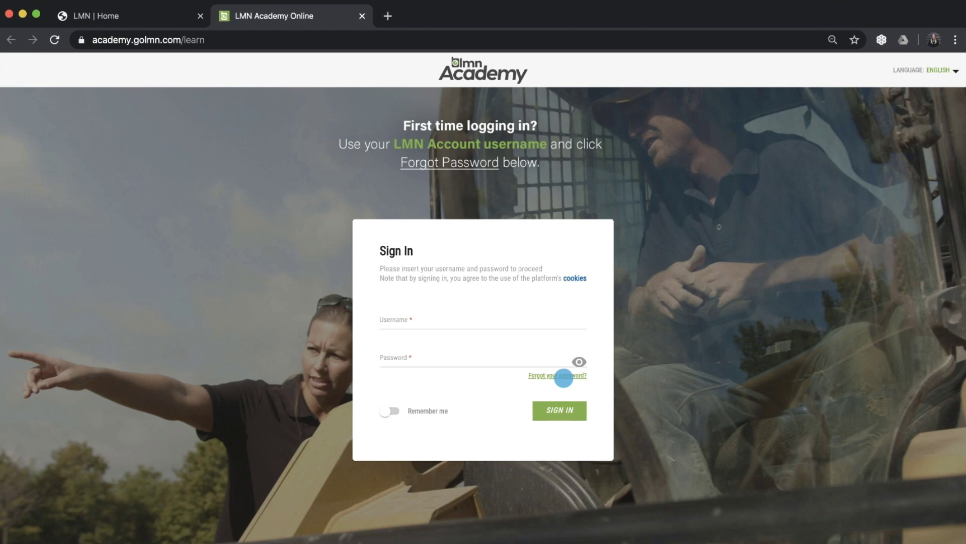
{"action": "type", "text": "lmnmegan"}
Step: Enter the username and password on the LMN Academy form and sign in
{"action": "key", "text": "Tab"}
{"action": "type", "text": "•••••••••"}
{"action": "left_click", "coordinate": [559, 409]}
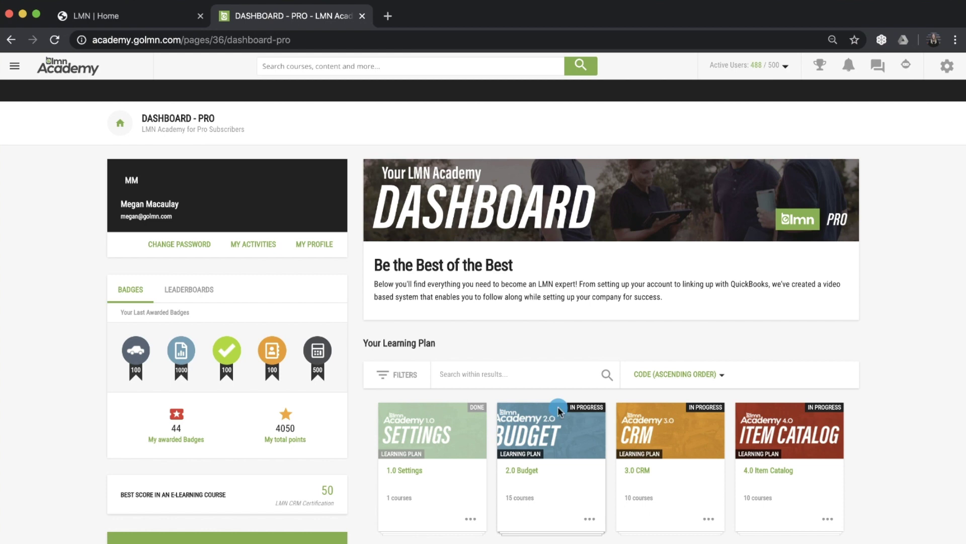
{"action": "scroll", "coordinate": [559, 410], "scroll_direction": "down", "scroll_amount": 2}
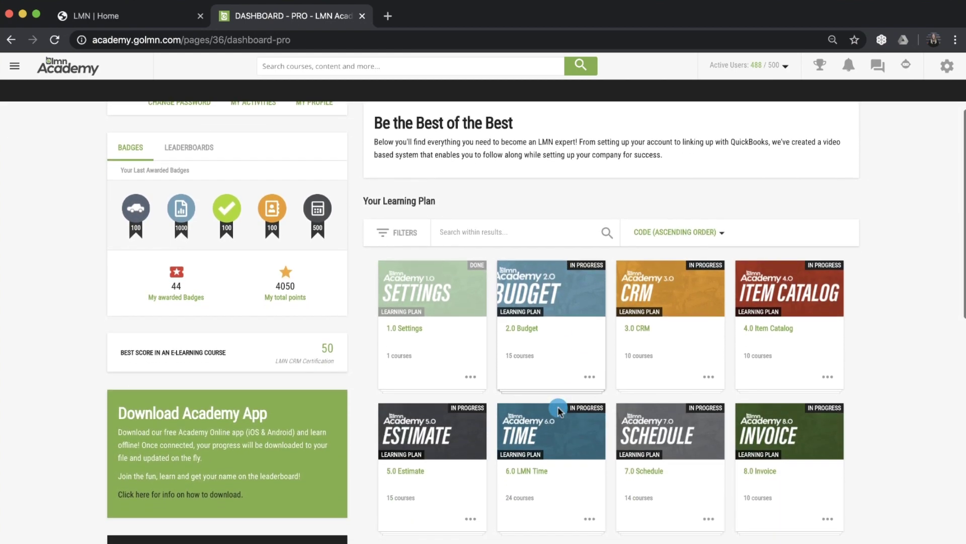